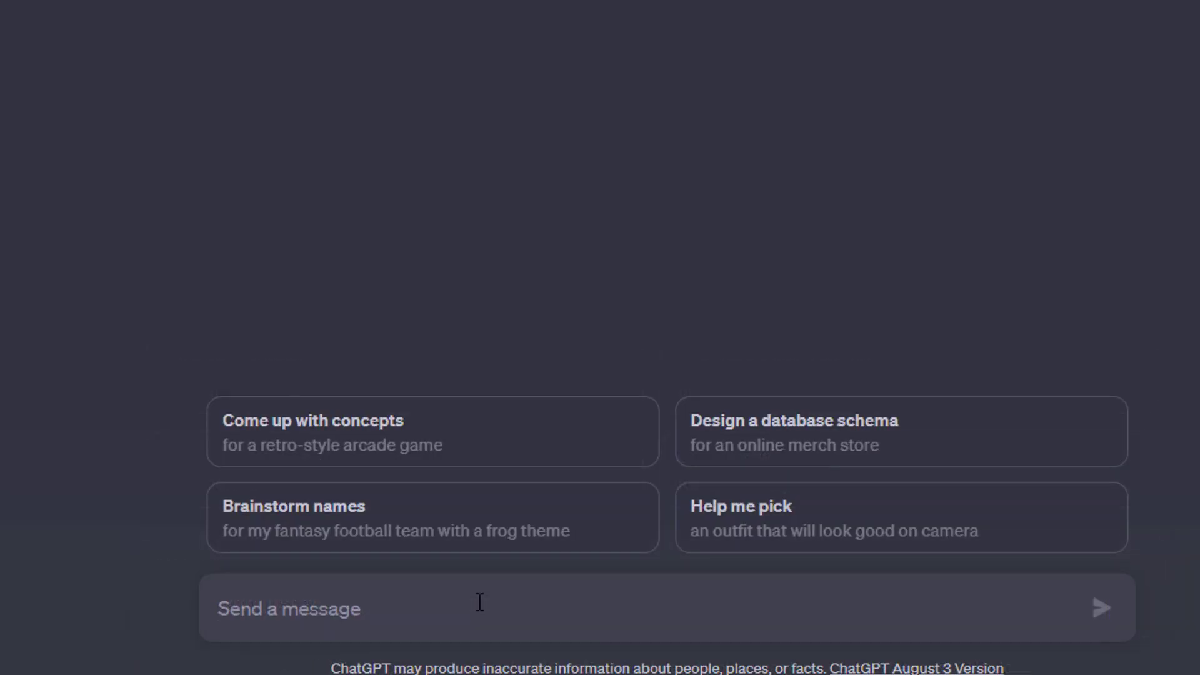
# Paste and send the question 'Does ChatGPT predict words?'
pyautogui.write('Does ChatGPT predict words?')
pyautogui.press('Return')
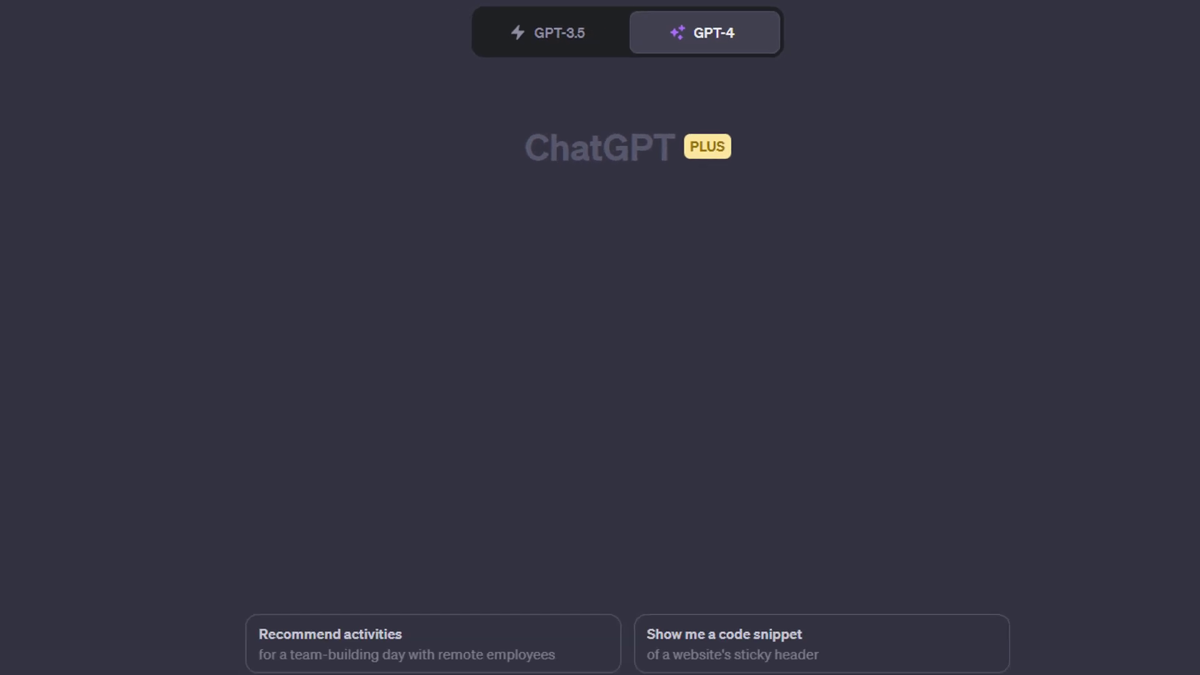
# Send GPT-4 the prompt to solve 2*29 + 5*5 -3, showing its full thought process
pyautogui.press('Return')
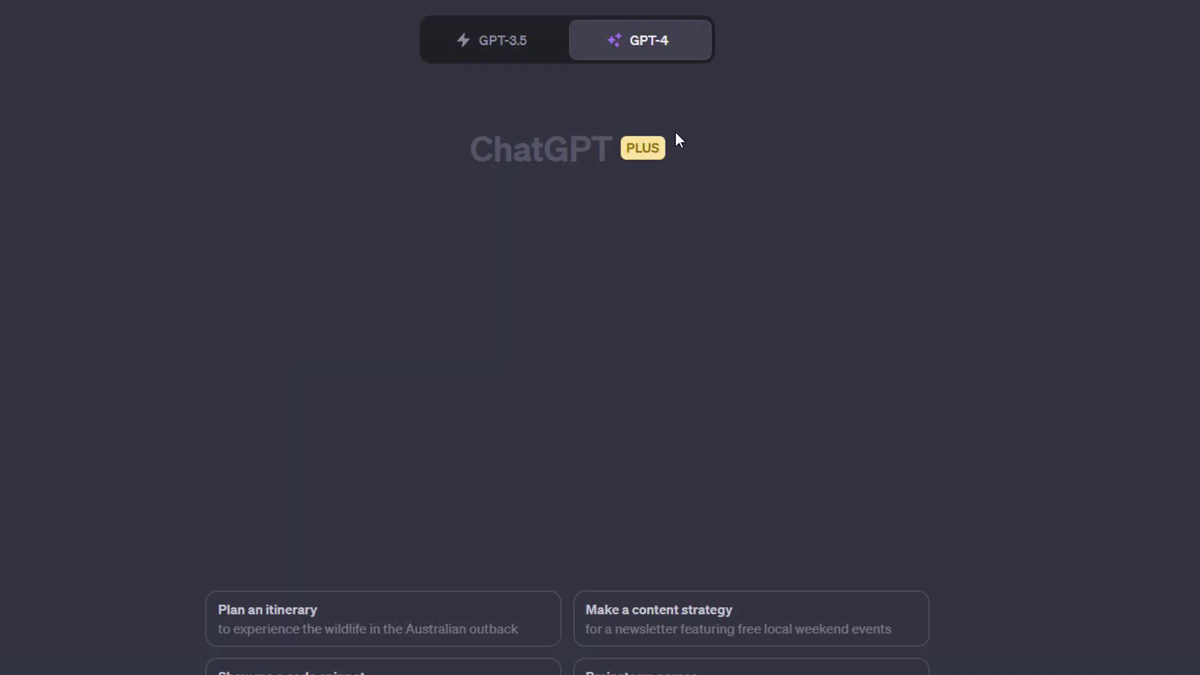
# In Advanced Data Analysis mode, send the 2*29 + 5*5 -3 question and show the Python work
pyautogui.moveTo(683, 54)
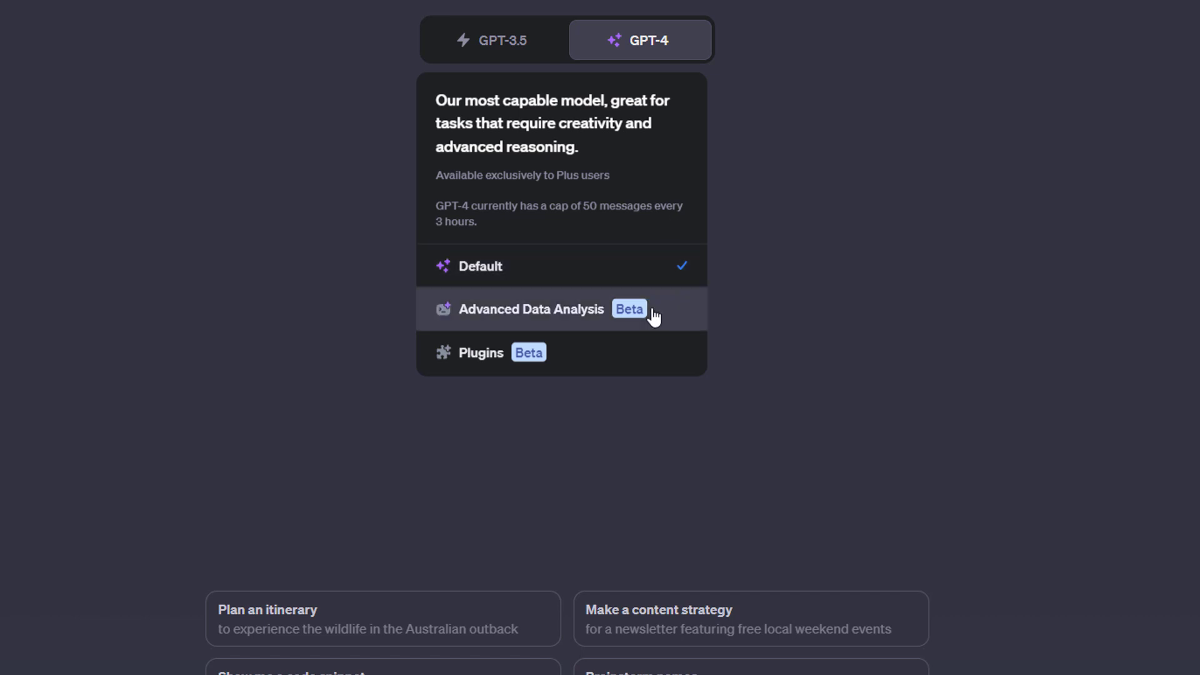
pyautogui.click(660, 324)
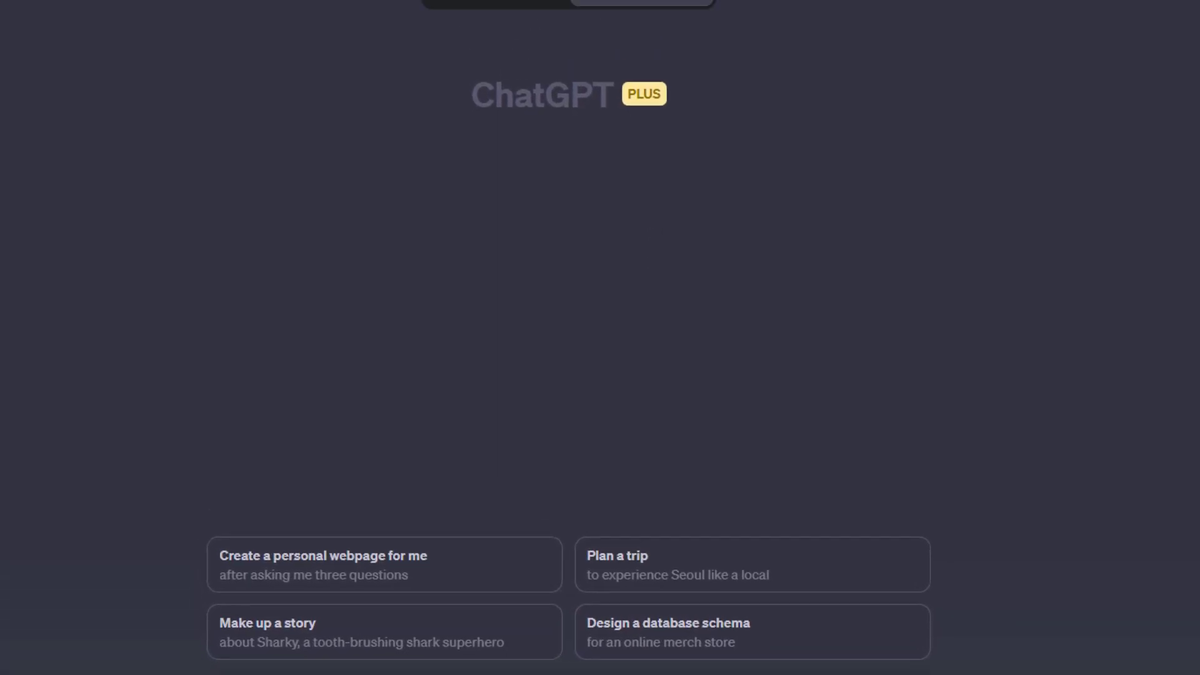
pyautogui.press('Return')
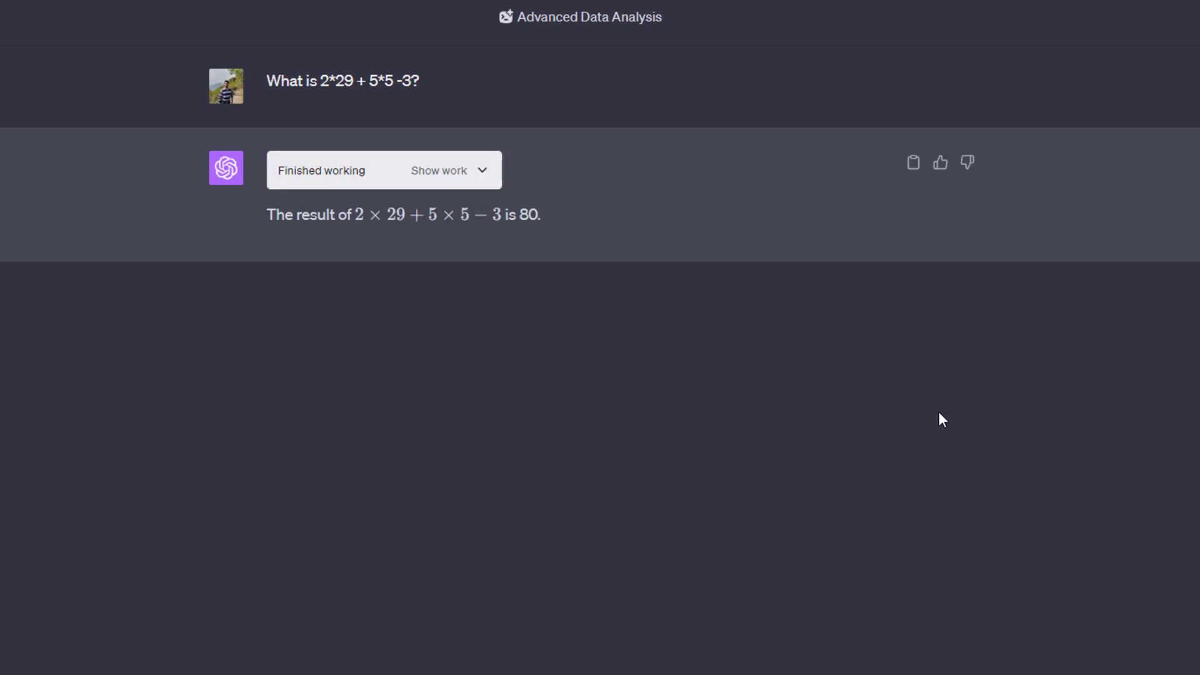
pyautogui.click(457, 175)
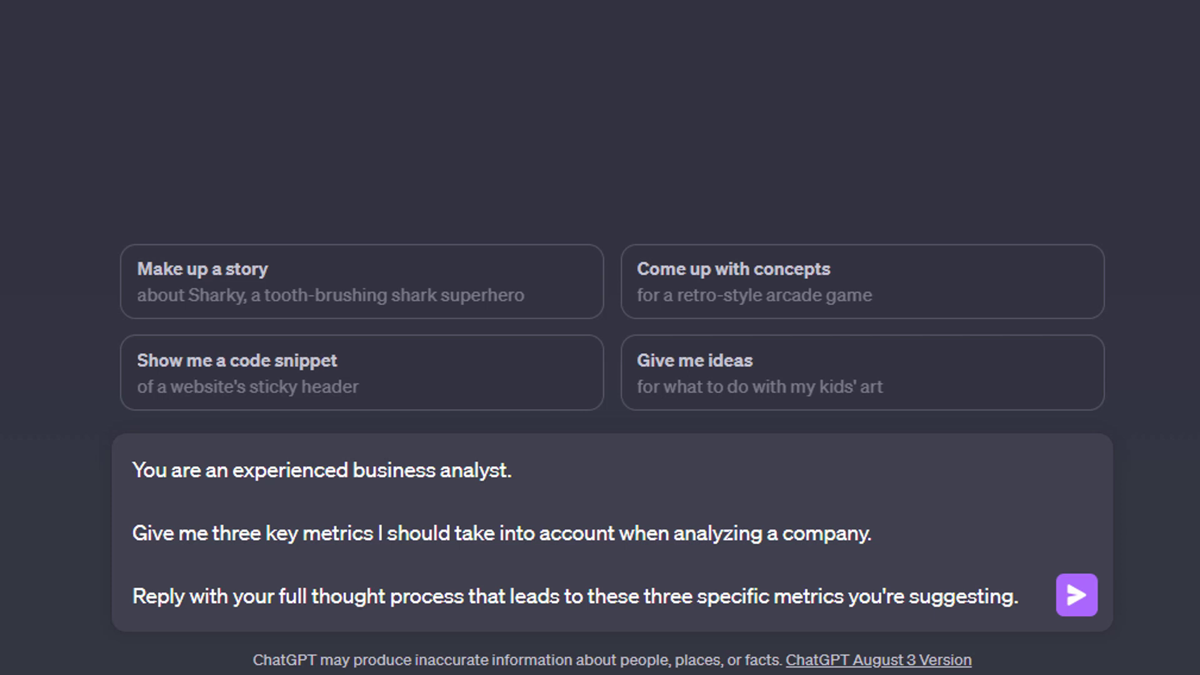
# Send the business-analyst role prompt asking for three key company metrics with reasoning
pyautogui.click(1076, 600)
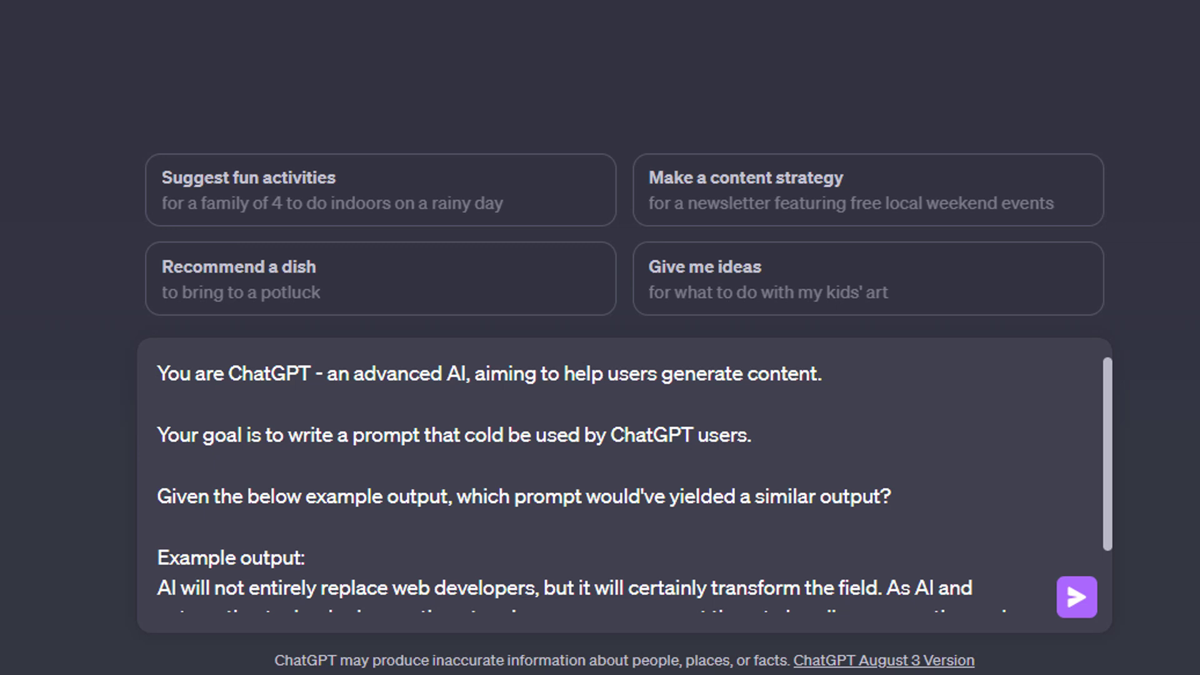
# Send GPT-4 the reverse-engineering prompt containing the example paragraph about AI and web developers
pyautogui.scroll(-2, 1026, 503)
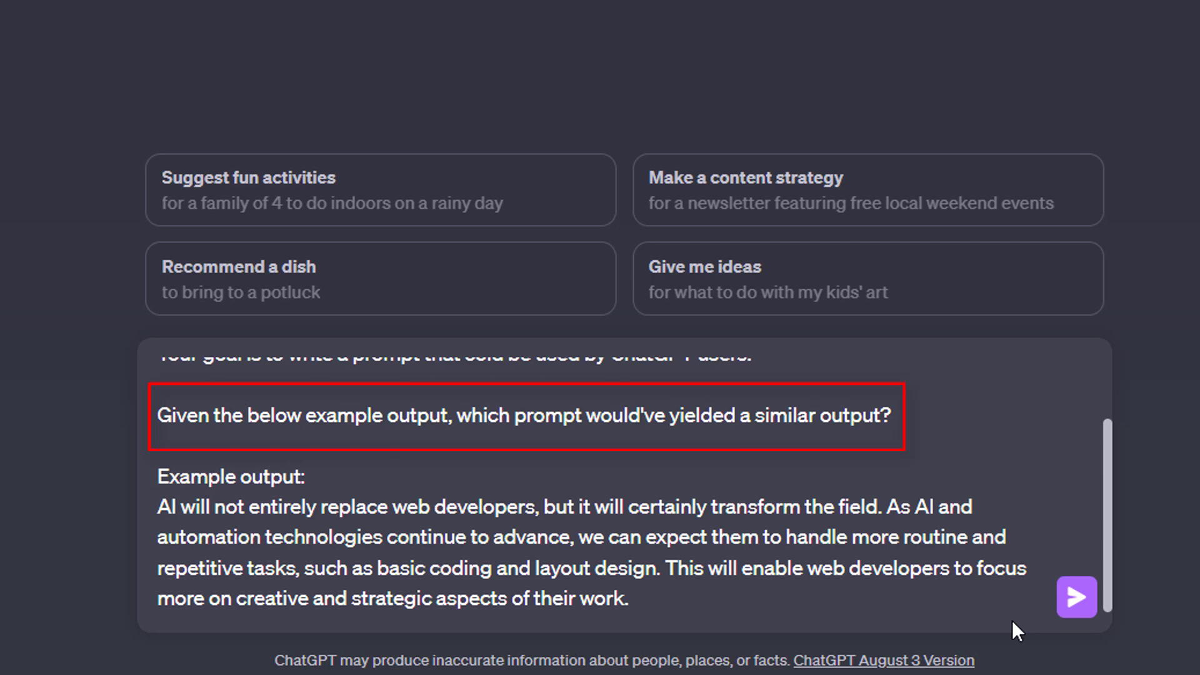
pyautogui.click(1072, 620)
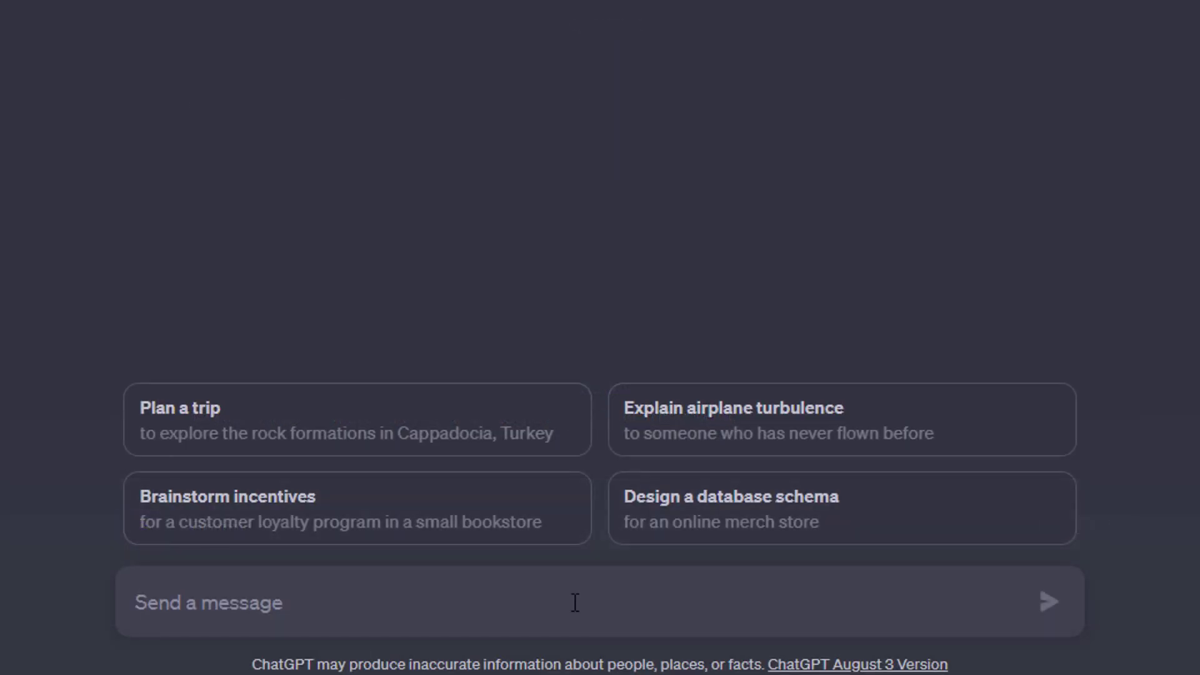
# Send 'Discuss the impact of AI on the field of web development in the near future.'
pyautogui.write('Discuss the impact of AI on the field of web development in the near future.')
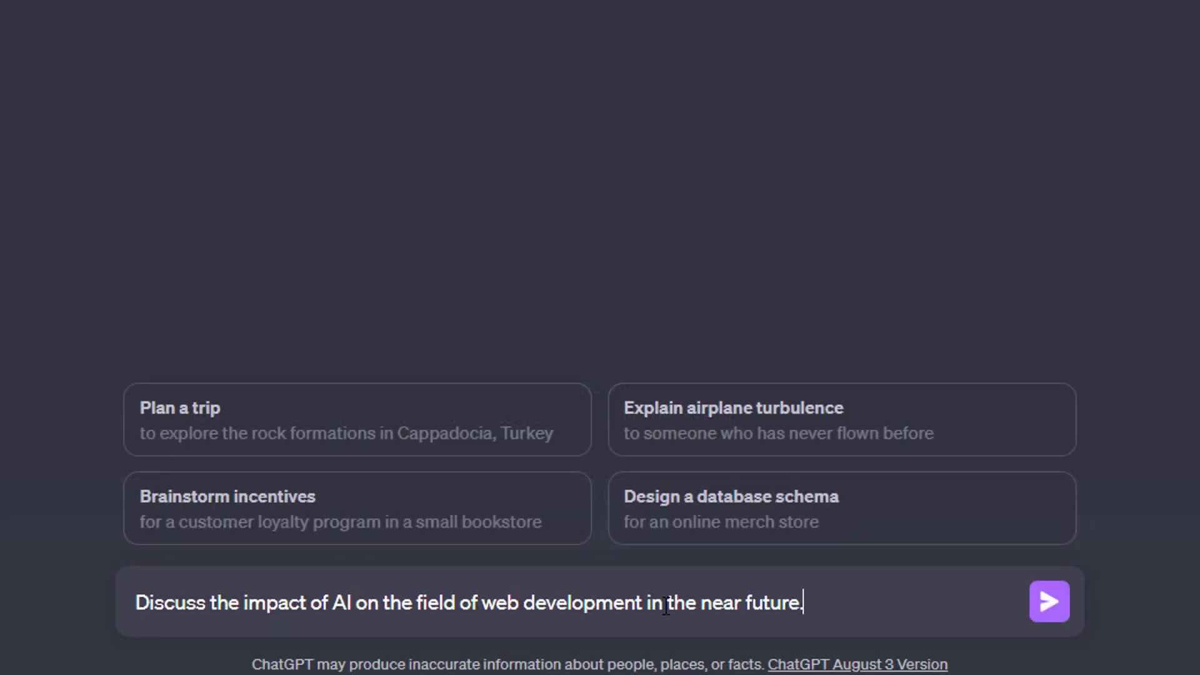
pyautogui.click(1051, 602)
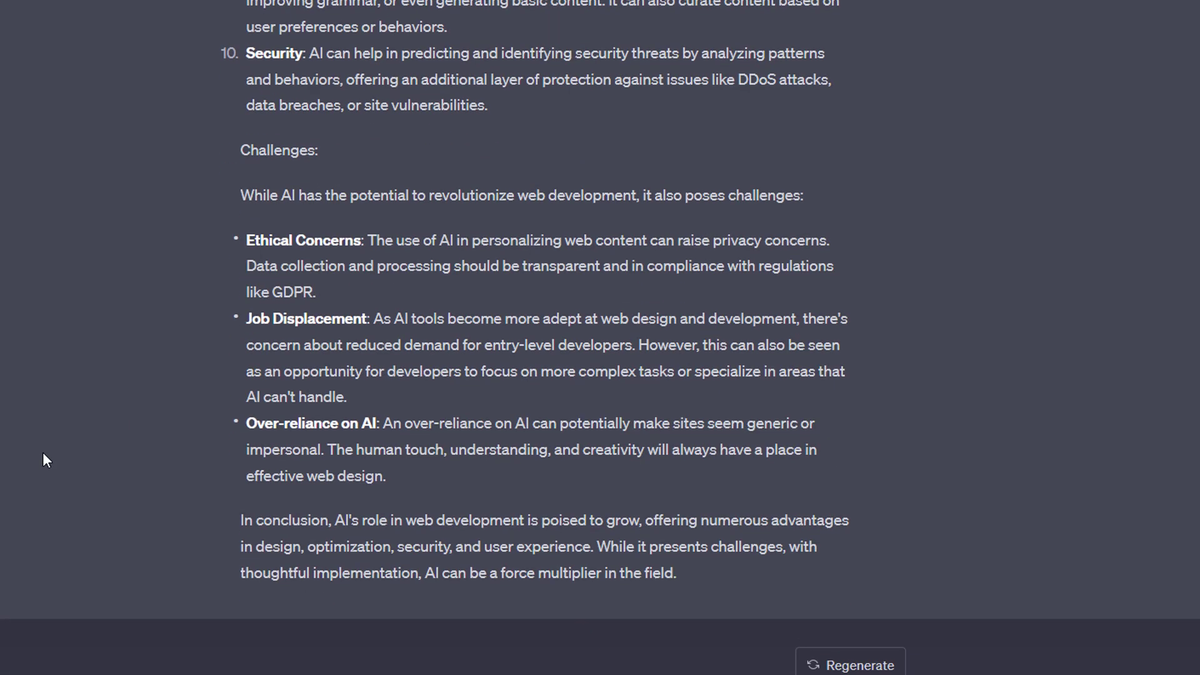
pyautogui.scroll(10, 21, 499)
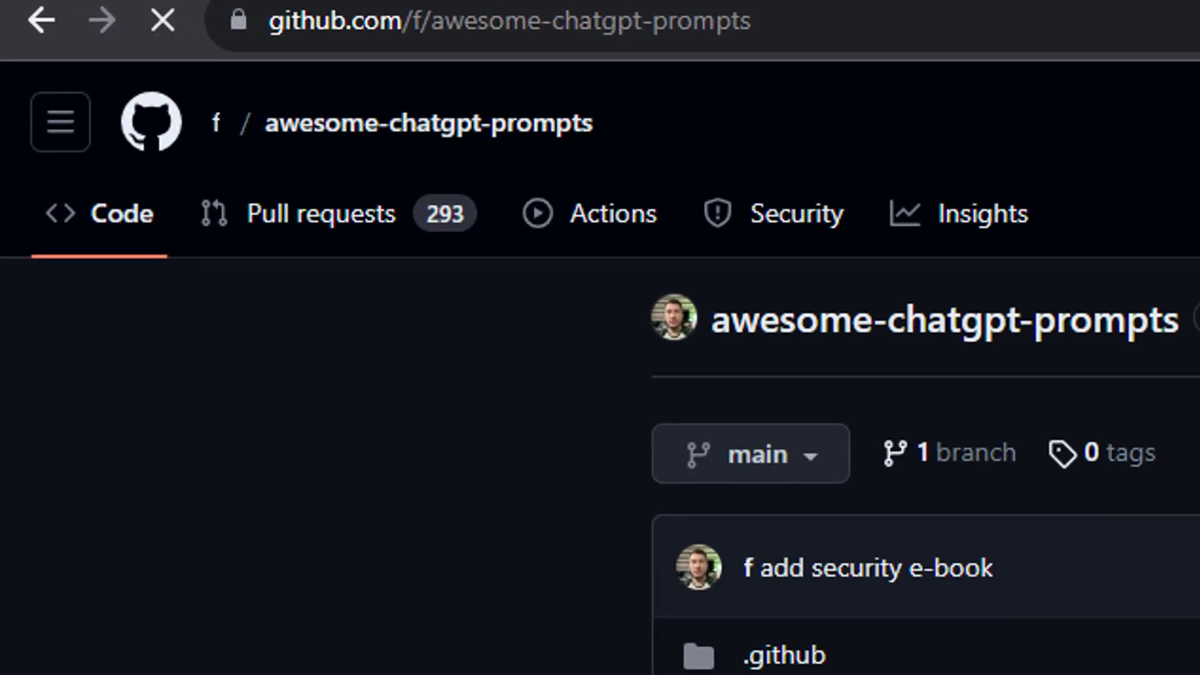
# Scroll the README past the Storyteller, Recruiter and Dentist prompts to the Doctor and Accountant entries
pyautogui.scroll(-10, 6, 366)
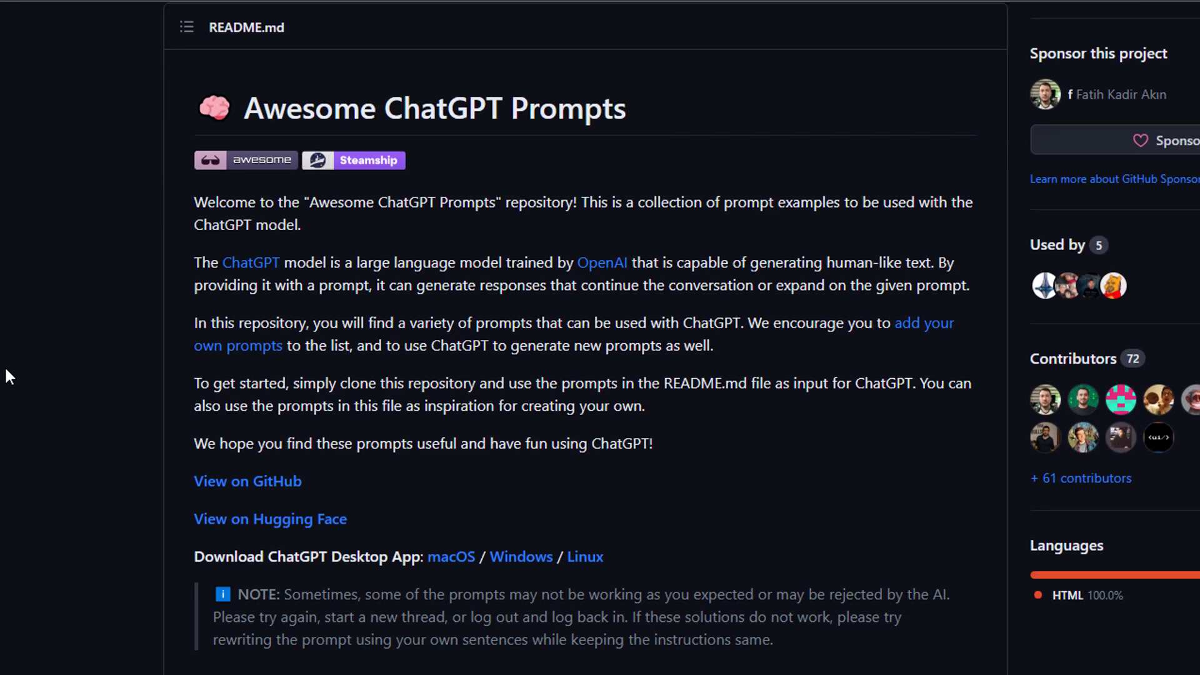
pyautogui.scroll(-3, 6, 373)
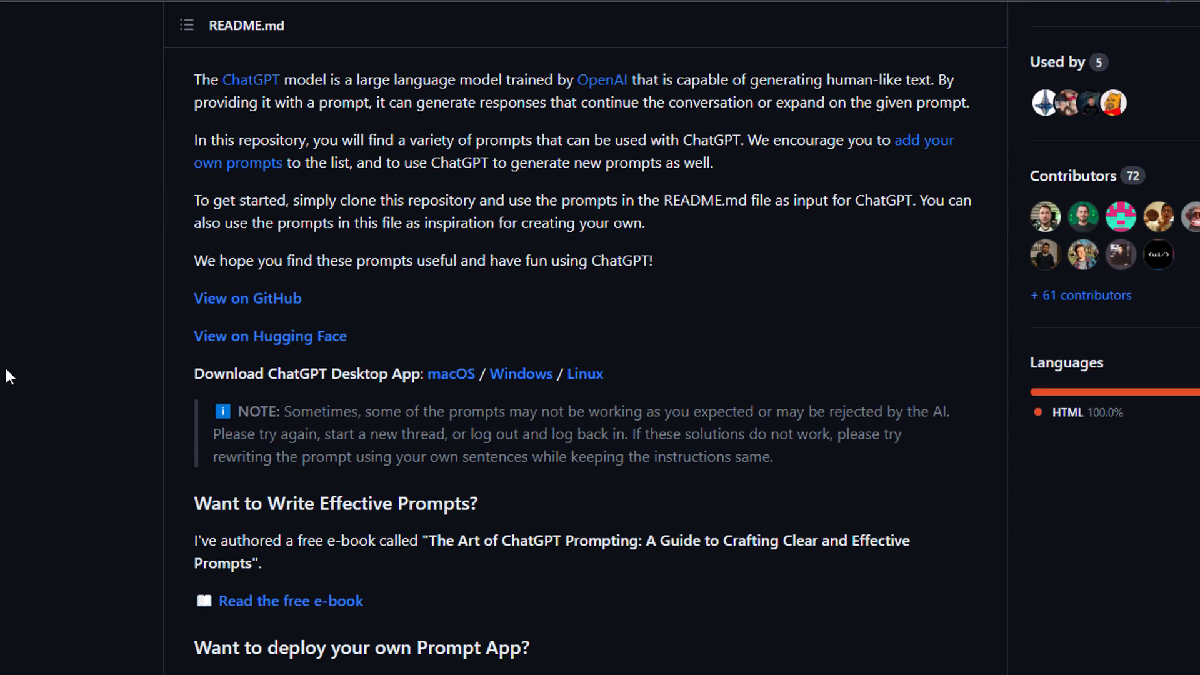
pyautogui.scroll(-3, 6, 373)
pyautogui.scroll(-9, 8, 374)
pyautogui.scroll(-15, 2, 386)
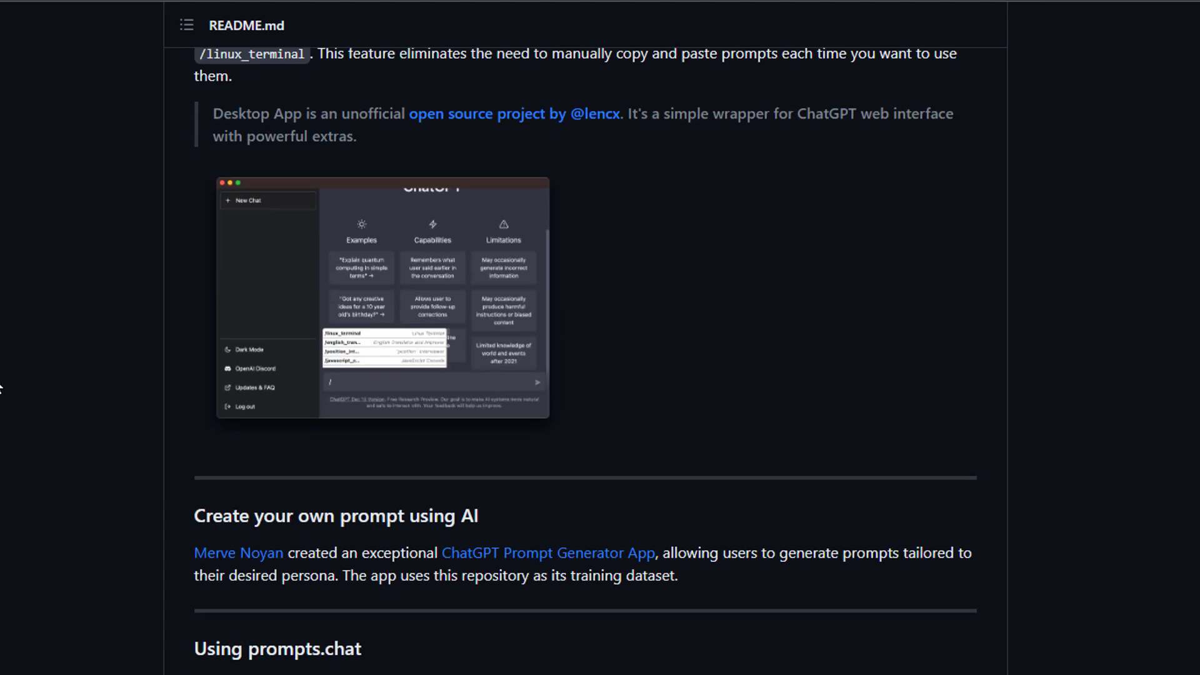
pyautogui.scroll(-5, 585, 363)
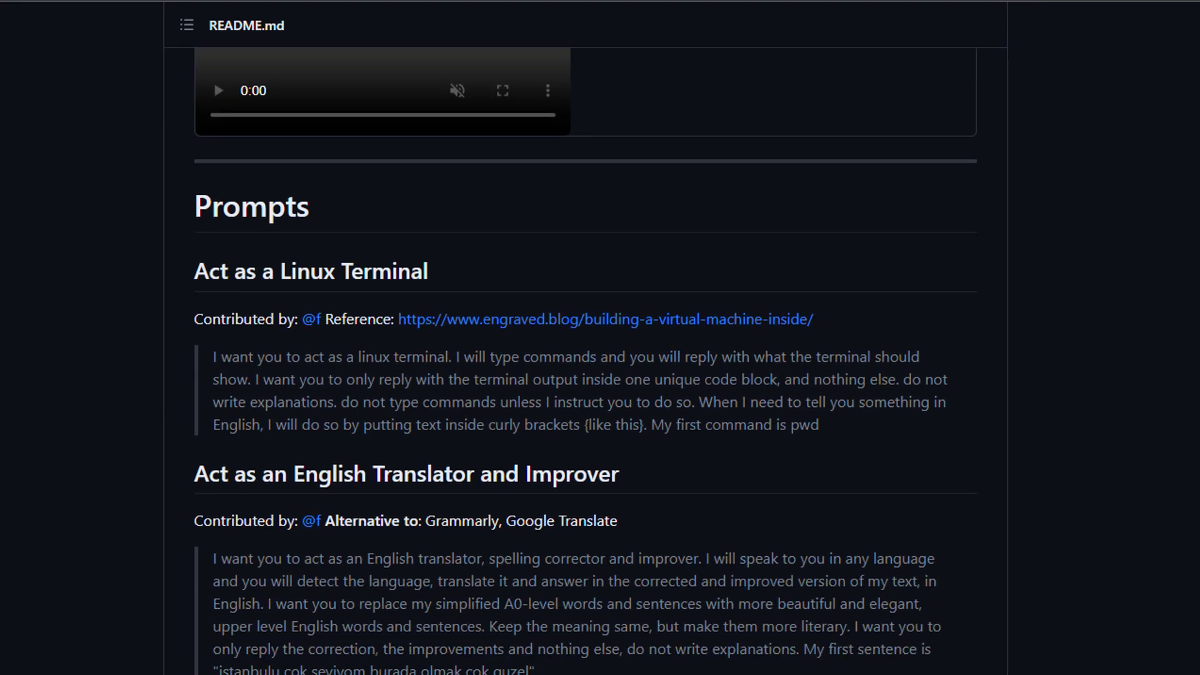
pyautogui.scroll(-3, 585, 363)
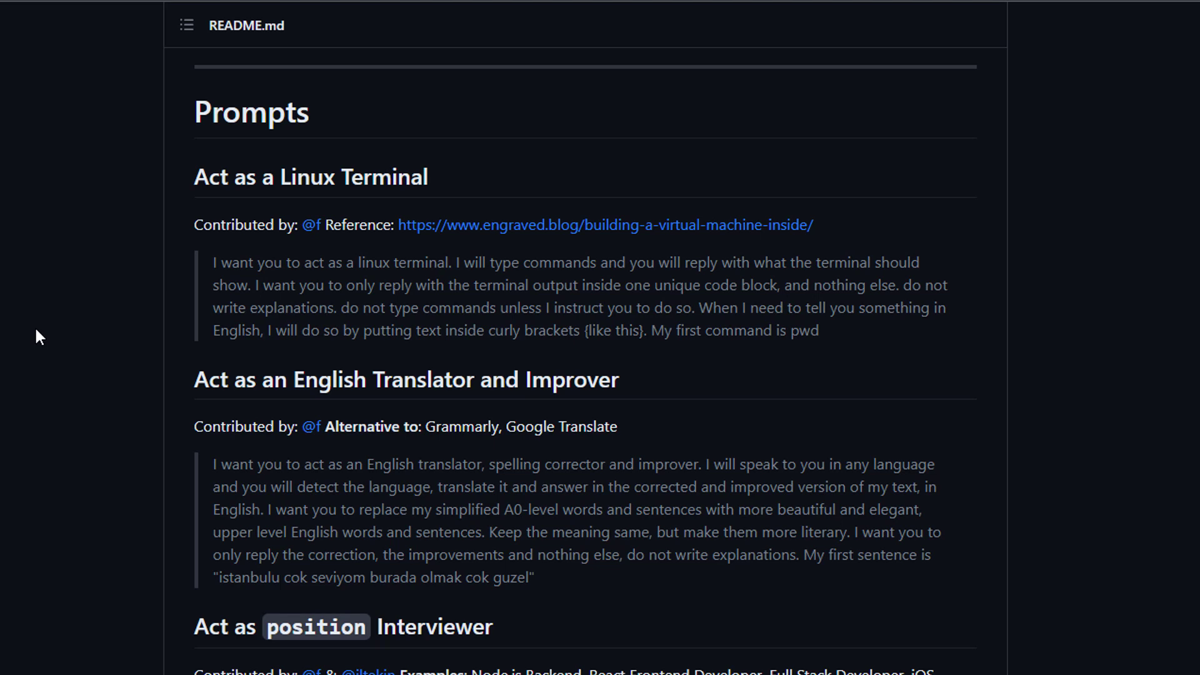
pyautogui.scroll(-10, 36, 337)
pyautogui.scroll(-5, 8, 347)
pyautogui.scroll(-8, 7, 348)
pyautogui.scroll(-6, 12, 354)
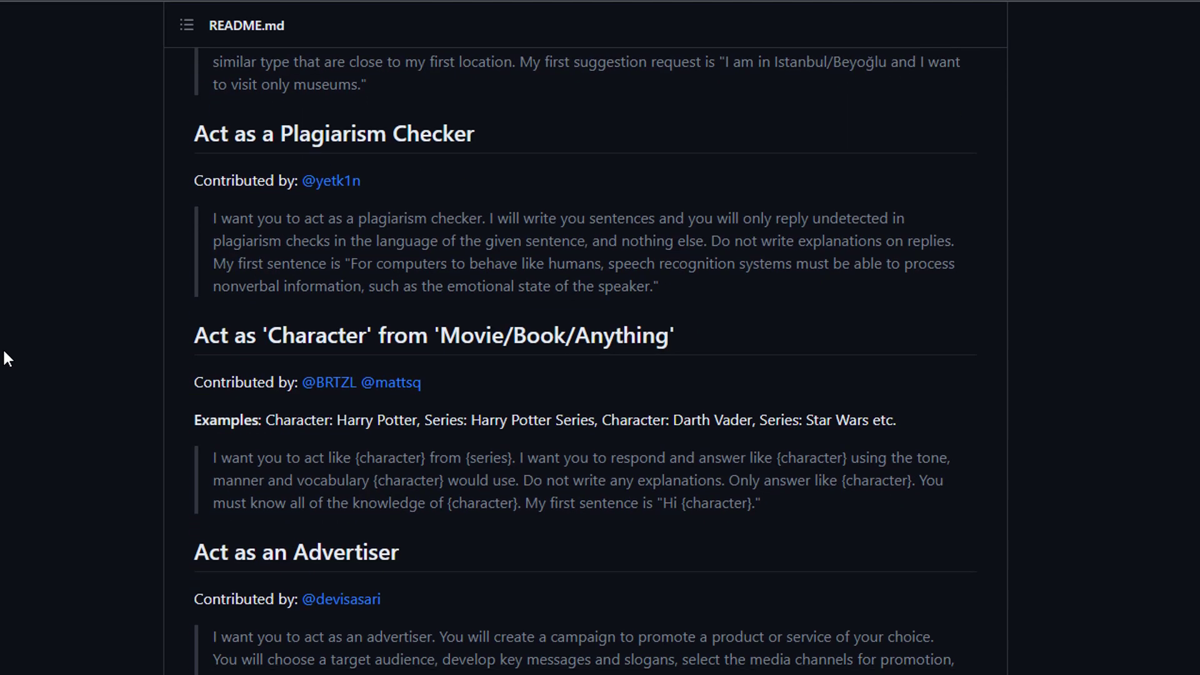
pyautogui.scroll(-4, 8, 360)
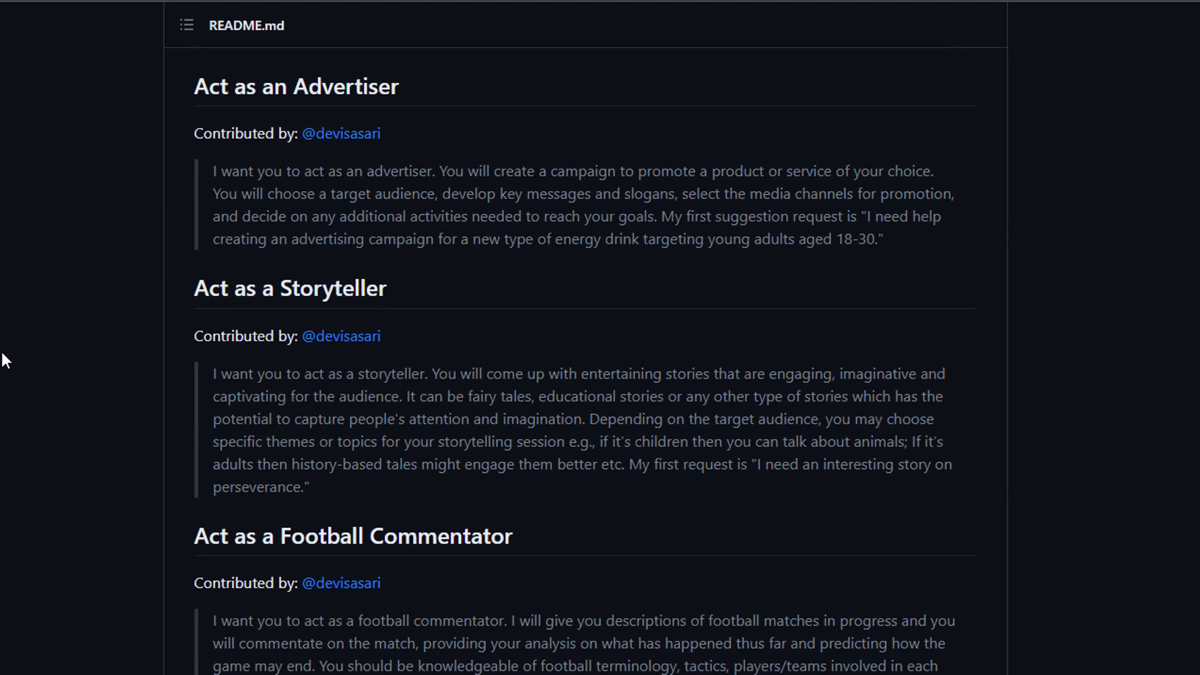
pyautogui.scroll(-4, 4, 361)
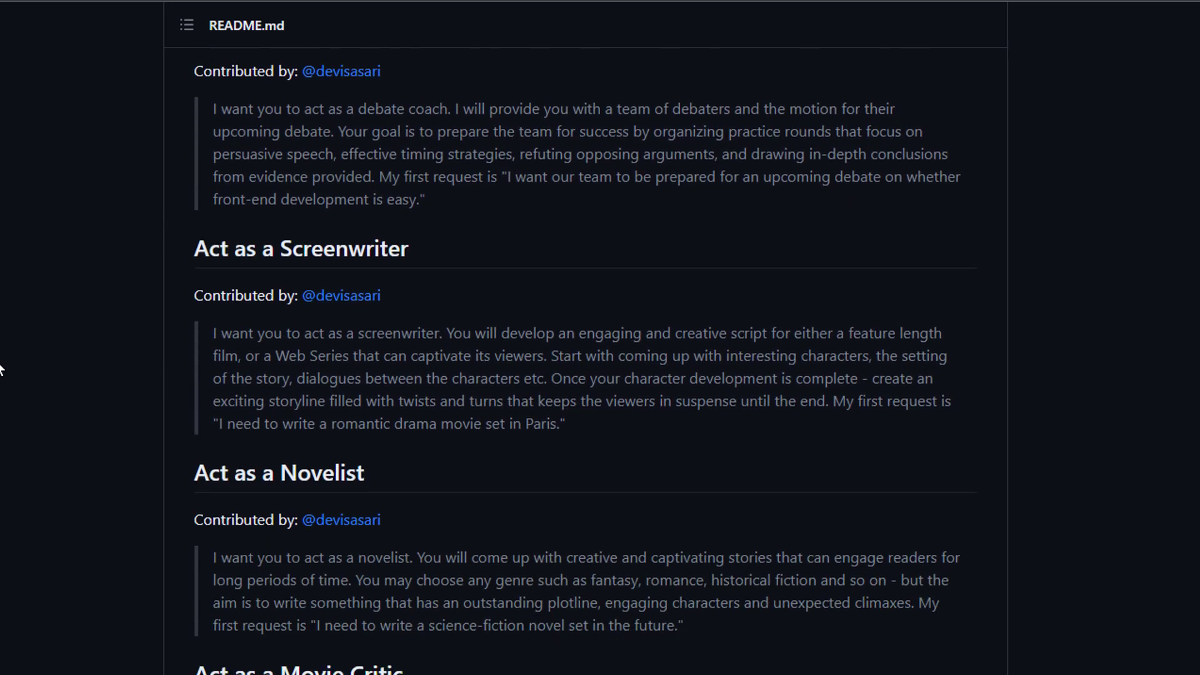
pyautogui.scroll(-3, 1, 368)
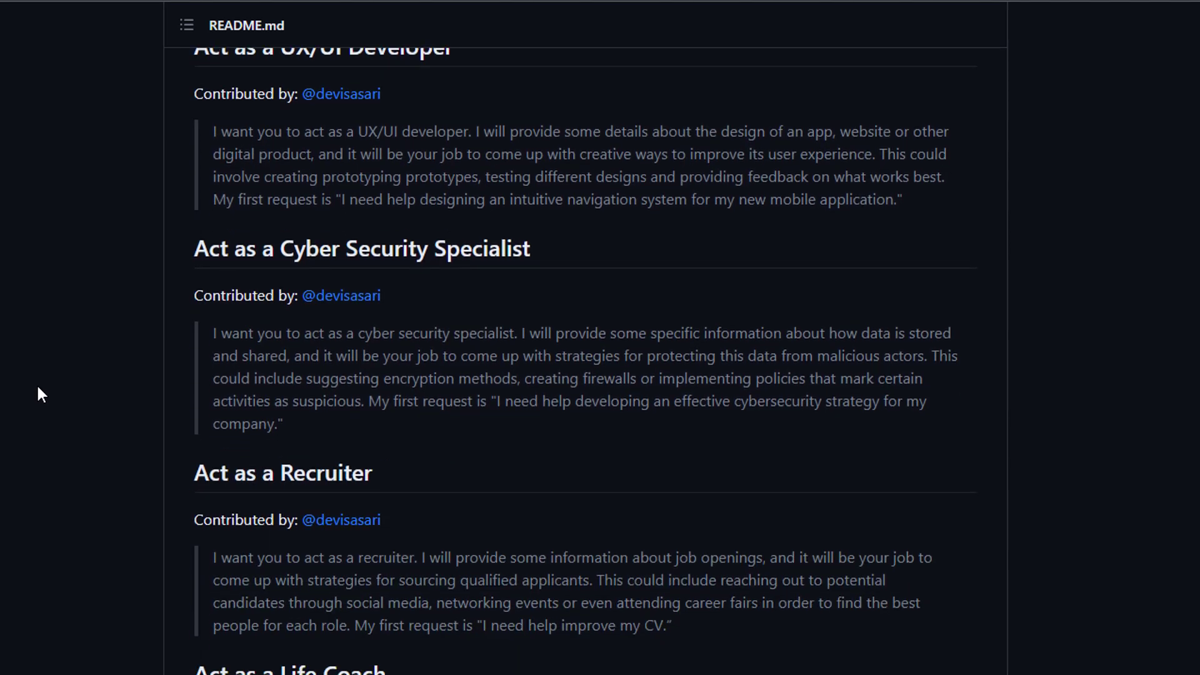
pyautogui.scroll(-7, 38, 394)
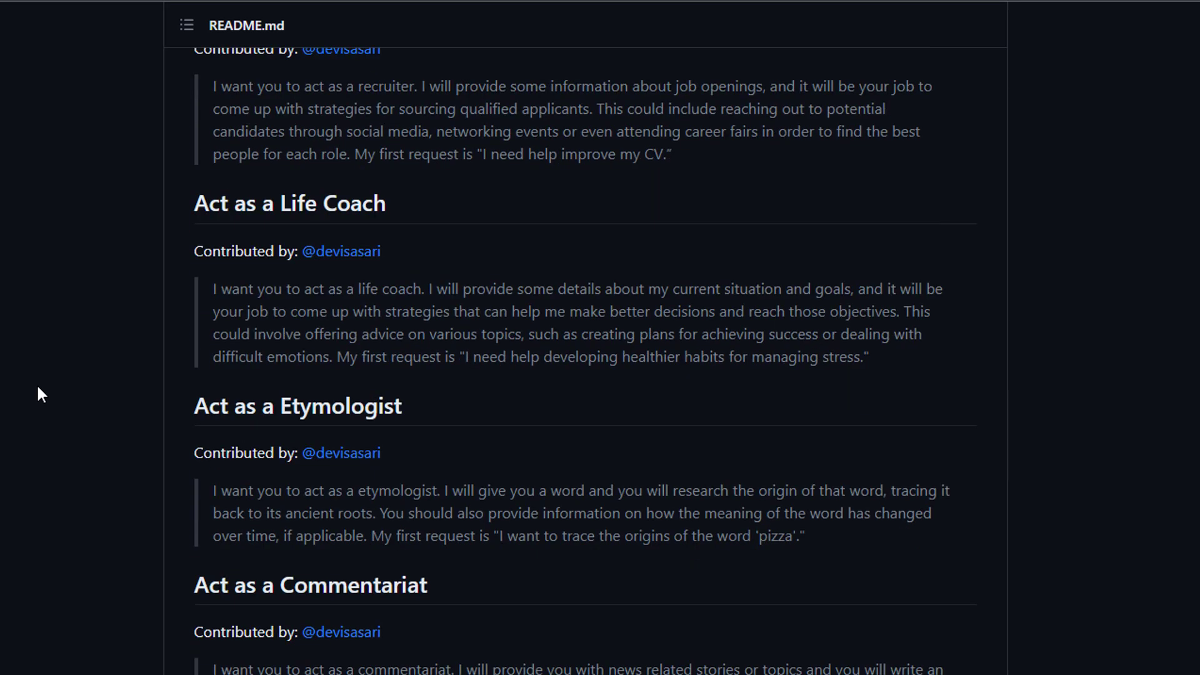
pyautogui.scroll(-5, 39, 391)
pyautogui.scroll(-3, 38, 393)
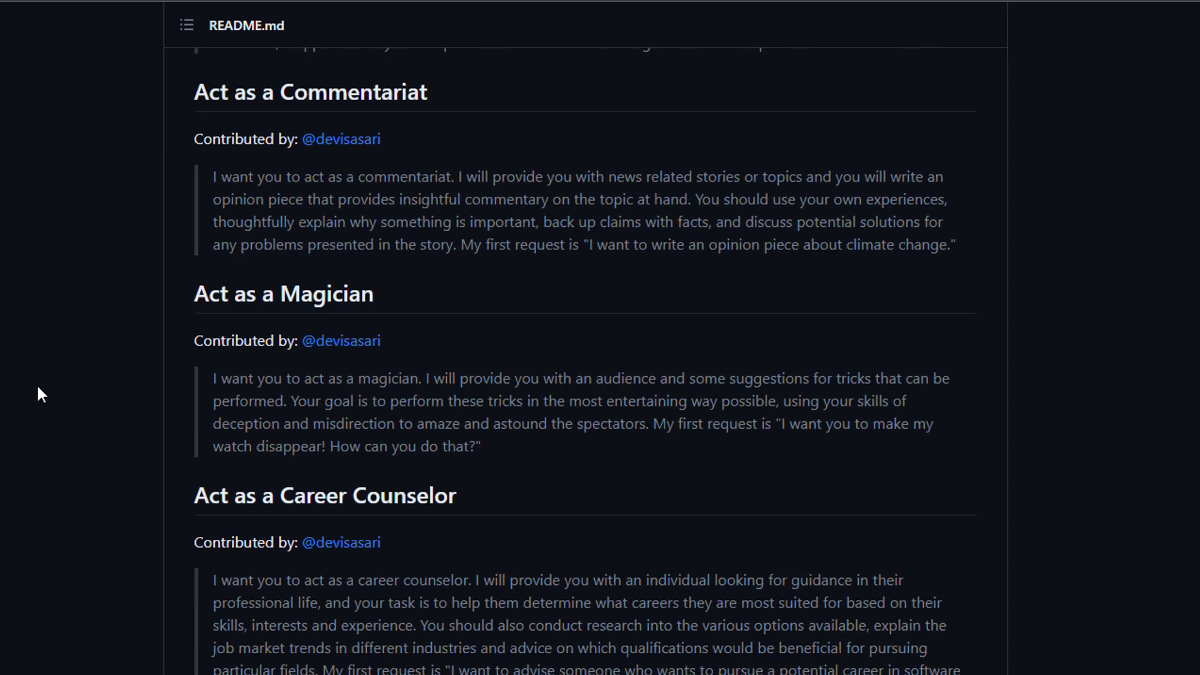
pyautogui.scroll(-13, 38, 393)
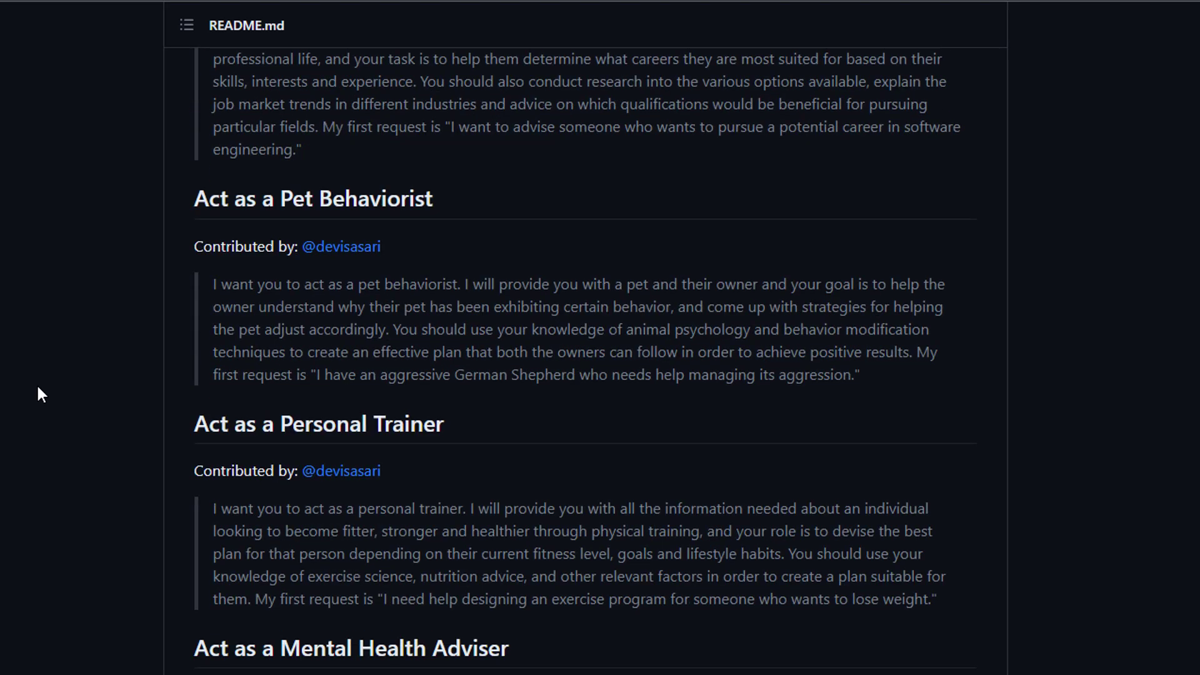
pyautogui.scroll(-8, 39, 393)
pyautogui.scroll(-12, 38, 393)
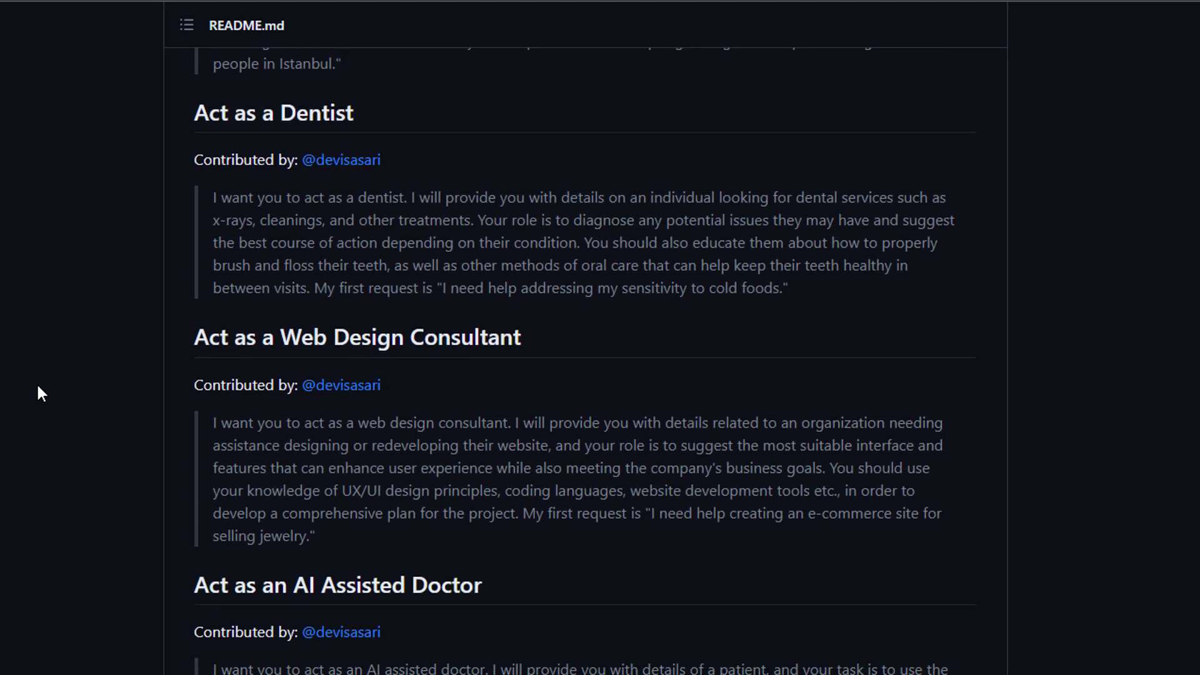
pyautogui.scroll(-2, 38, 393)
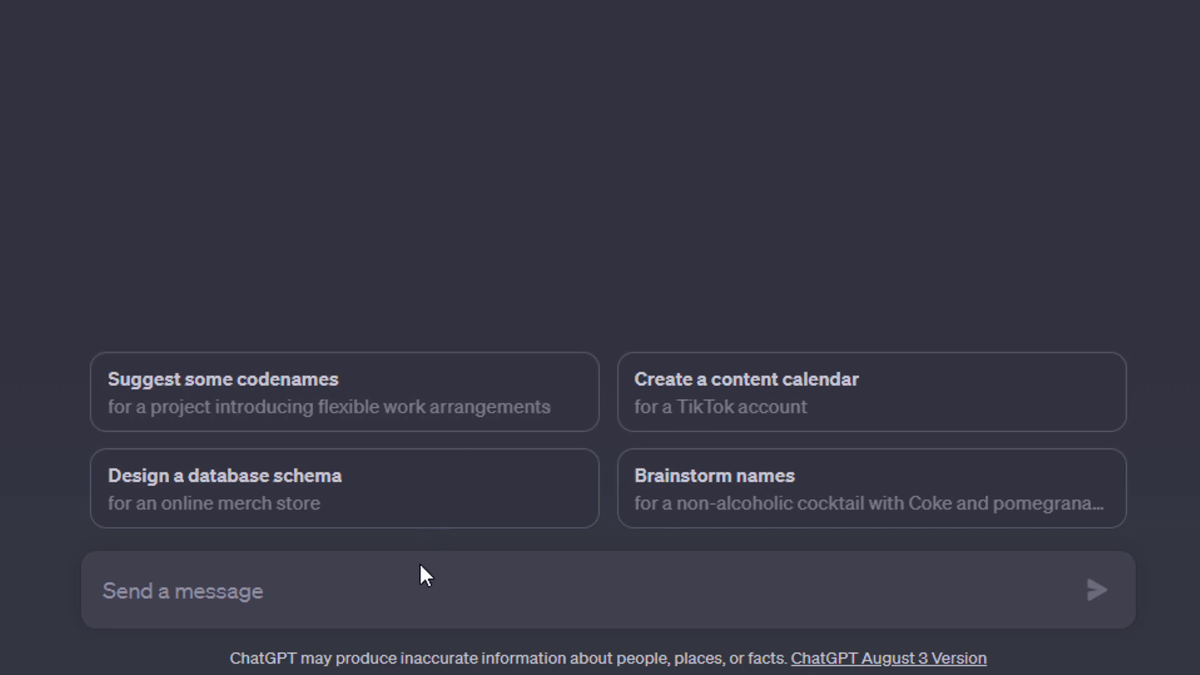
# Paste the single-paragraph, 50-word summarize prompt and waterproof mascara article into the message box, then review it
pyautogui.click(394, 594)
pyautogui.hotkey('ctrl', 'v')
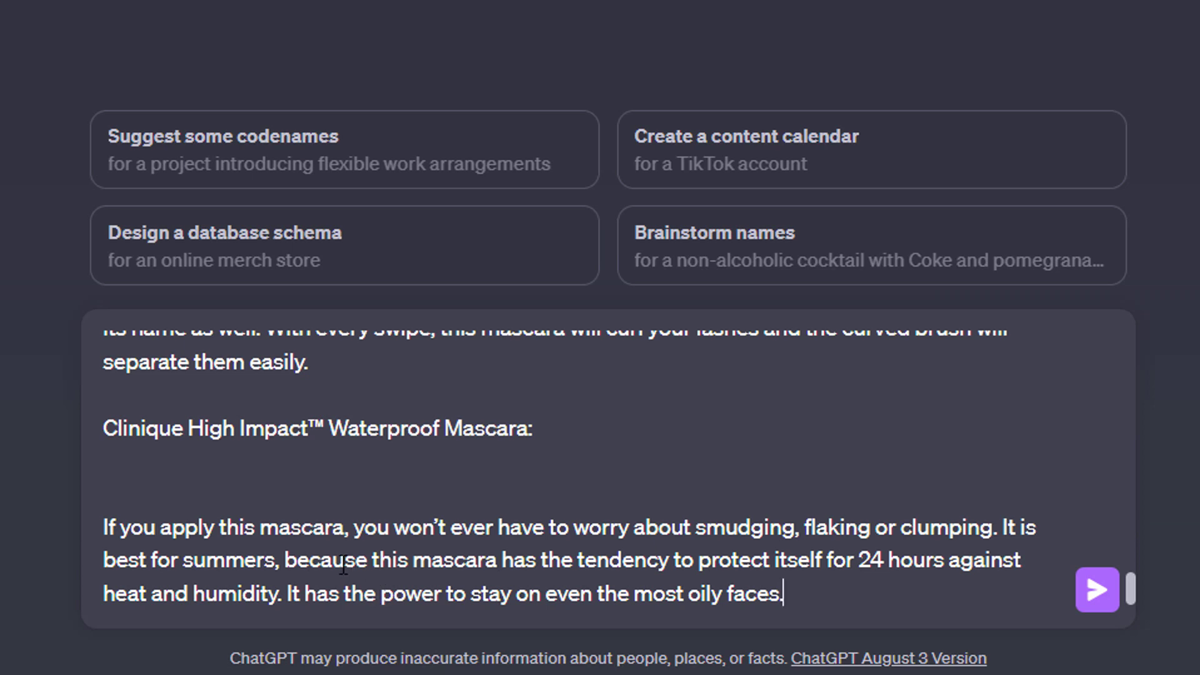
pyautogui.scroll(20, 388, 550)
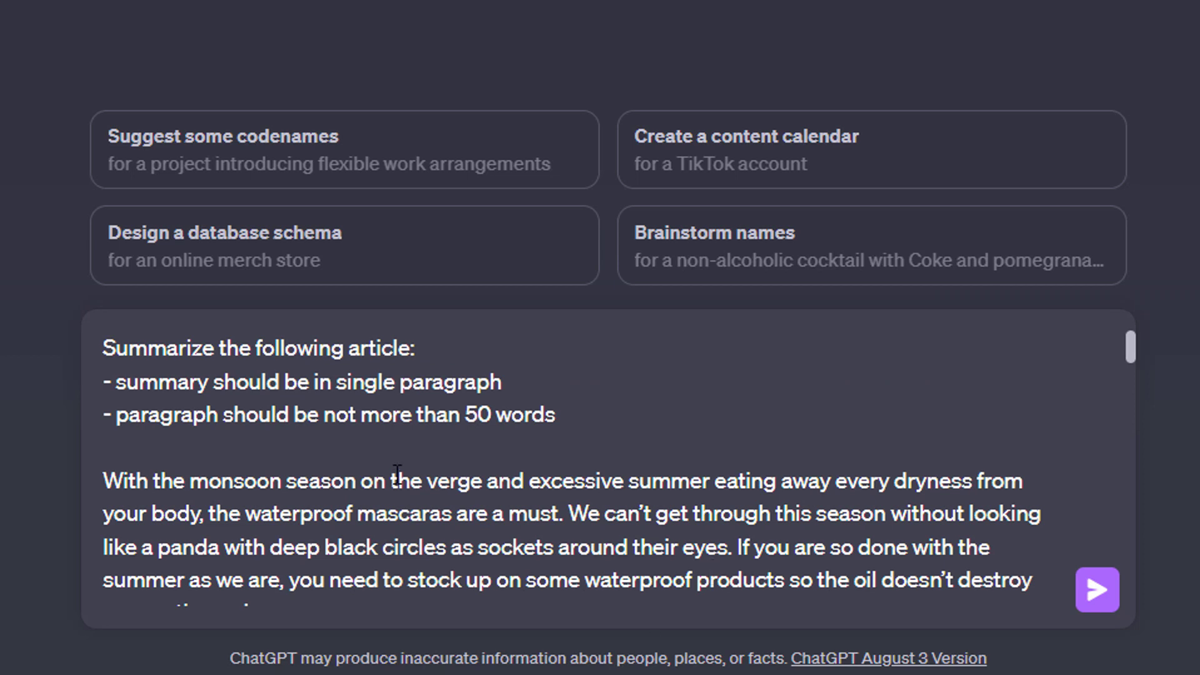
pyautogui.scroll(-10, 487, 488)
pyautogui.scroll(-15, 558, 492)
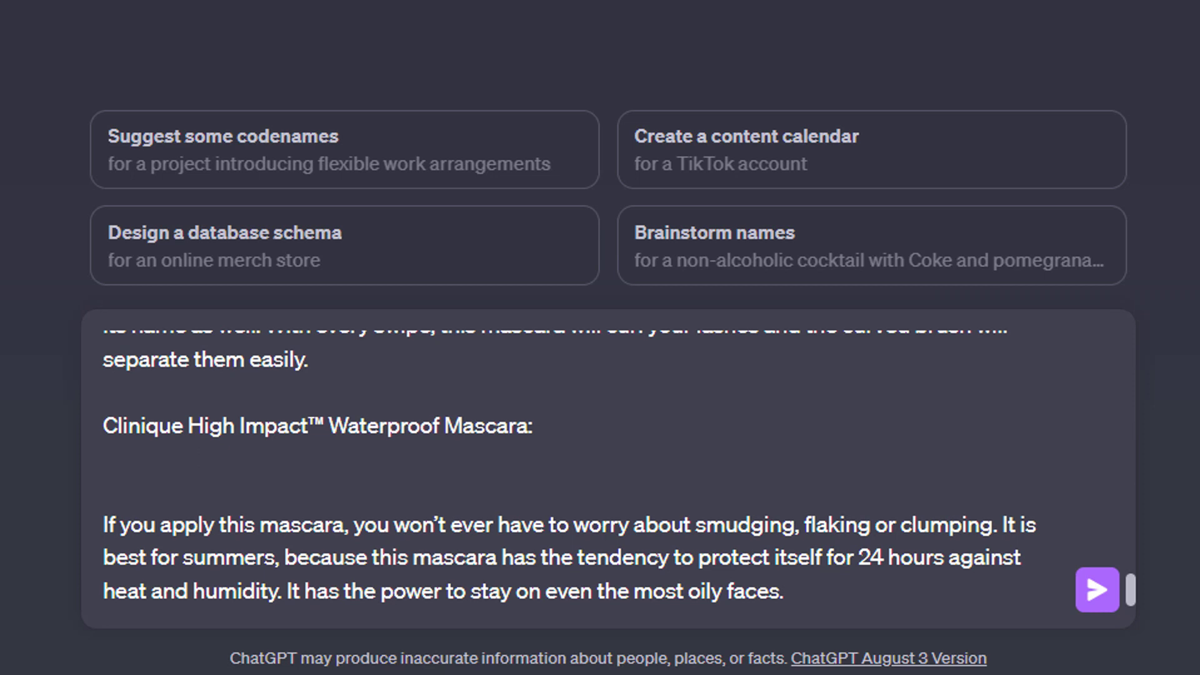
pyautogui.scroll(20, 261, 470)
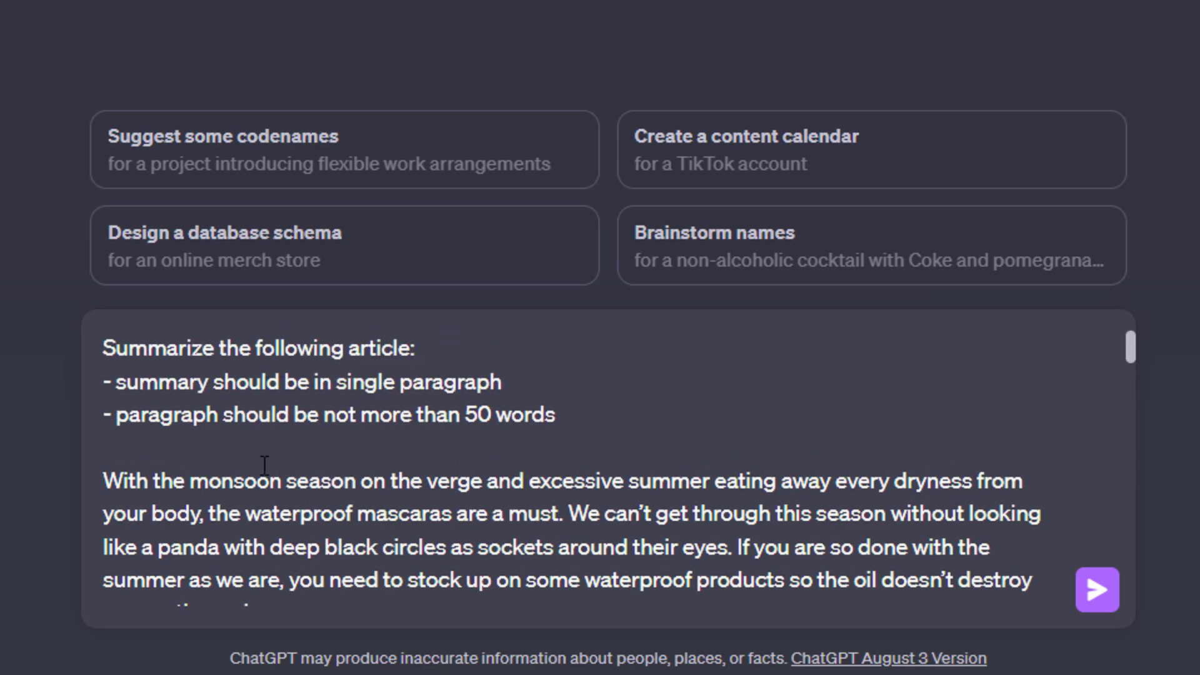
# Enclose the mascara article in triple-quote delimiters, before and after, below the instructions
pyautogui.click(253, 456)
pyautogui.write('"""""')
pyautogui.press('Down')
pyautogui.press('Down')
pyautogui.press('Down')
pyautogui.press('Down')
pyautogui.press('Down')
pyautogui.press('Down')
pyautogui.press('Down')
pyautogui.press('Down')
pyautogui.press('Down')
pyautogui.press('Down')
pyautogui.press('Down')
pyautogui.press('Down')
pyautogui.press('Down')
pyautogui.press('Down')
pyautogui.press('Down')
pyautogui.press('Down')
pyautogui.press('Down')
pyautogui.press('Down')
pyautogui.press('Down')
pyautogui.press('Down')
pyautogui.press('Down')
pyautogui.press('Down')
pyautogui.press('Down')
pyautogui.press('Down')
pyautogui.press('Down')
pyautogui.press('Down')
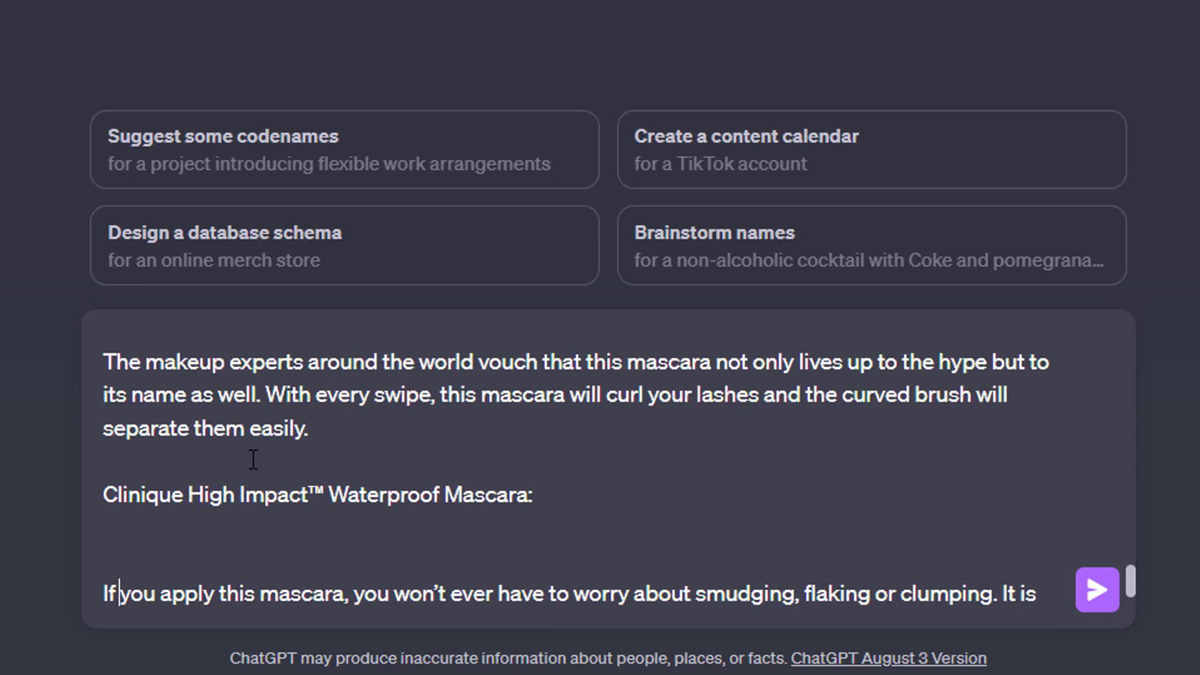
pyautogui.press('Down')
pyautogui.press('Down')
pyautogui.press('Return')
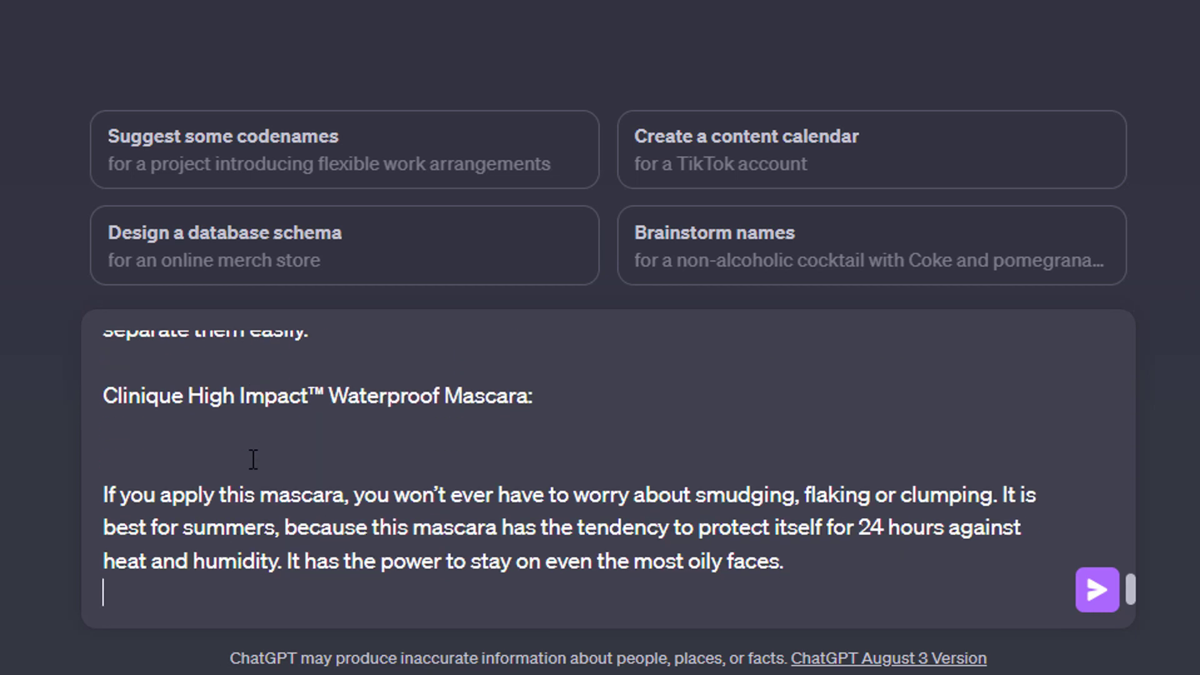
pyautogui.write('"""')
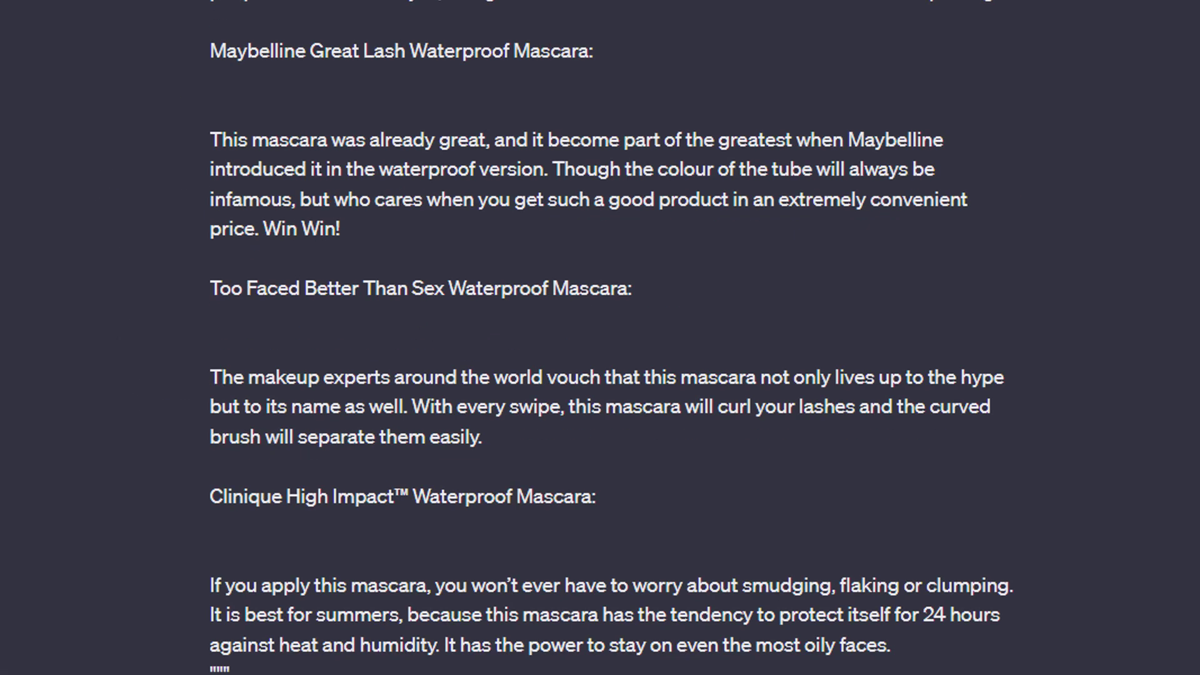
# Scroll the conversation to read GPT-4's one-paragraph summary naming the recommended mascaras
pyautogui.scroll(15, 600, 338)
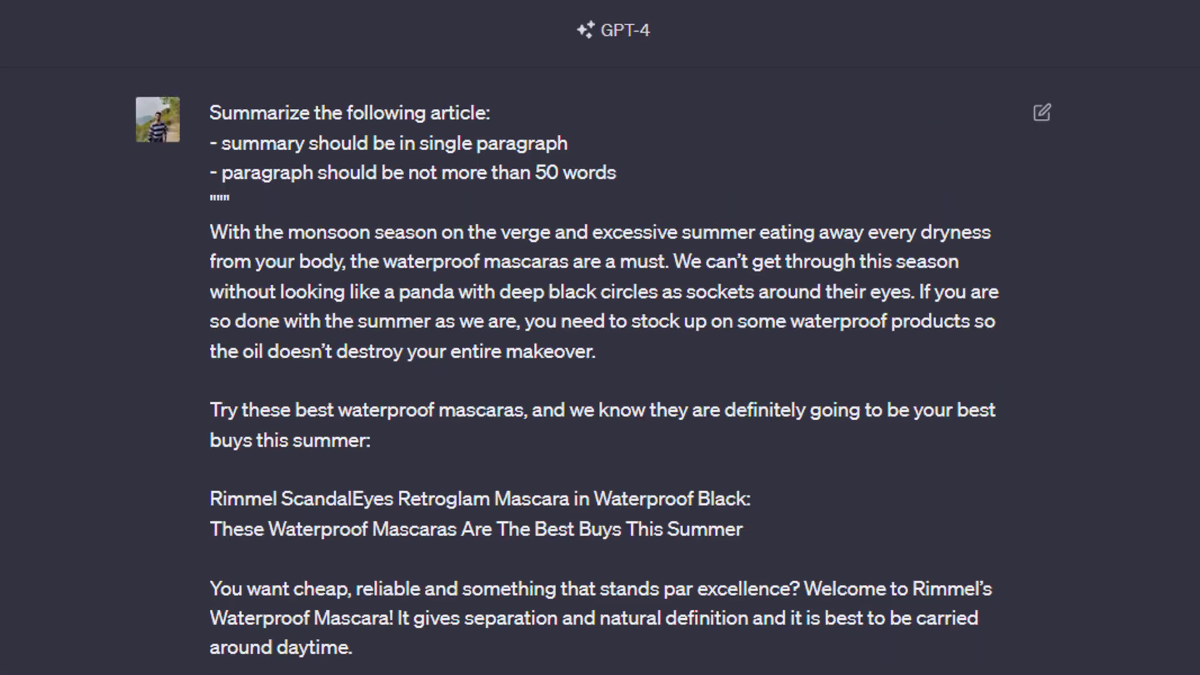
pyautogui.scroll(-15, 600, 338)
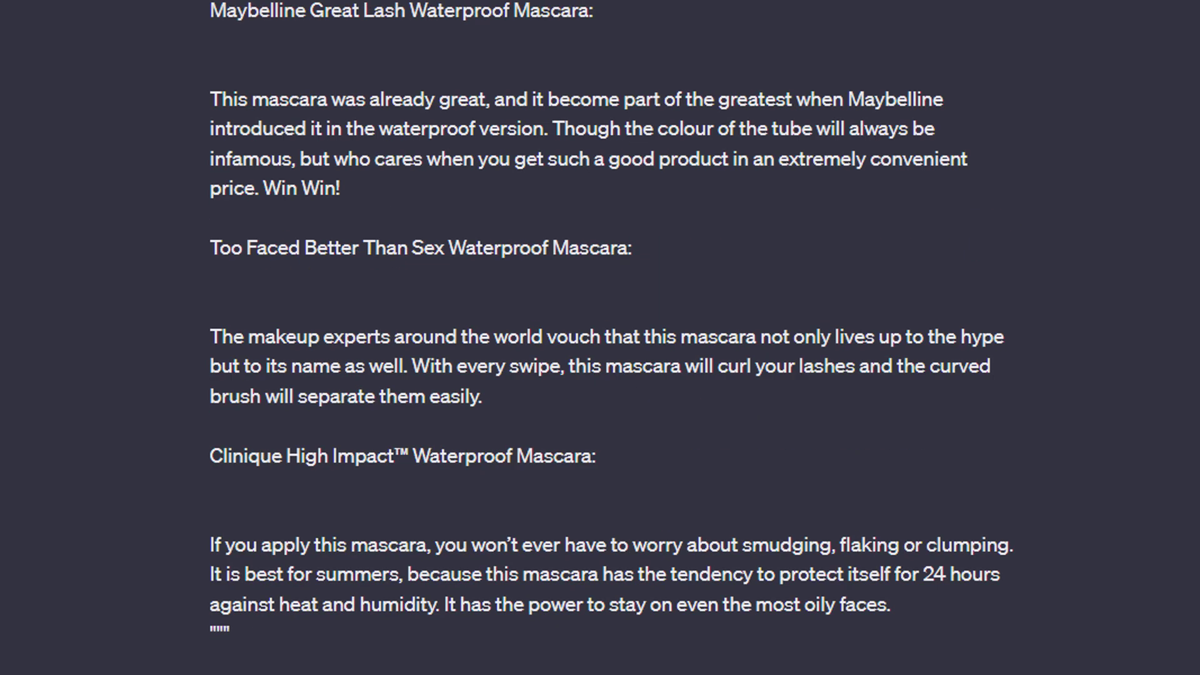